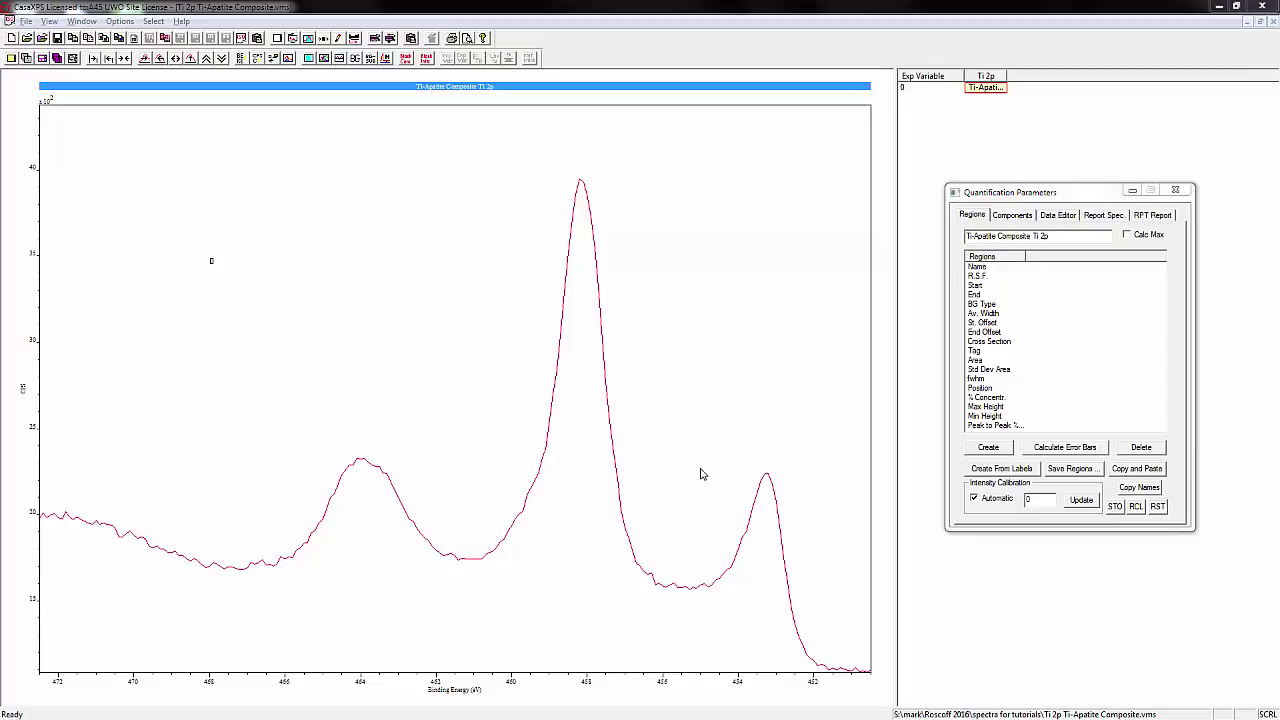
Step: Create a Shirley-background region over the Ti 2p peaks with its left limit near 467 eV
left_click(985, 452)
left_click(985, 452)
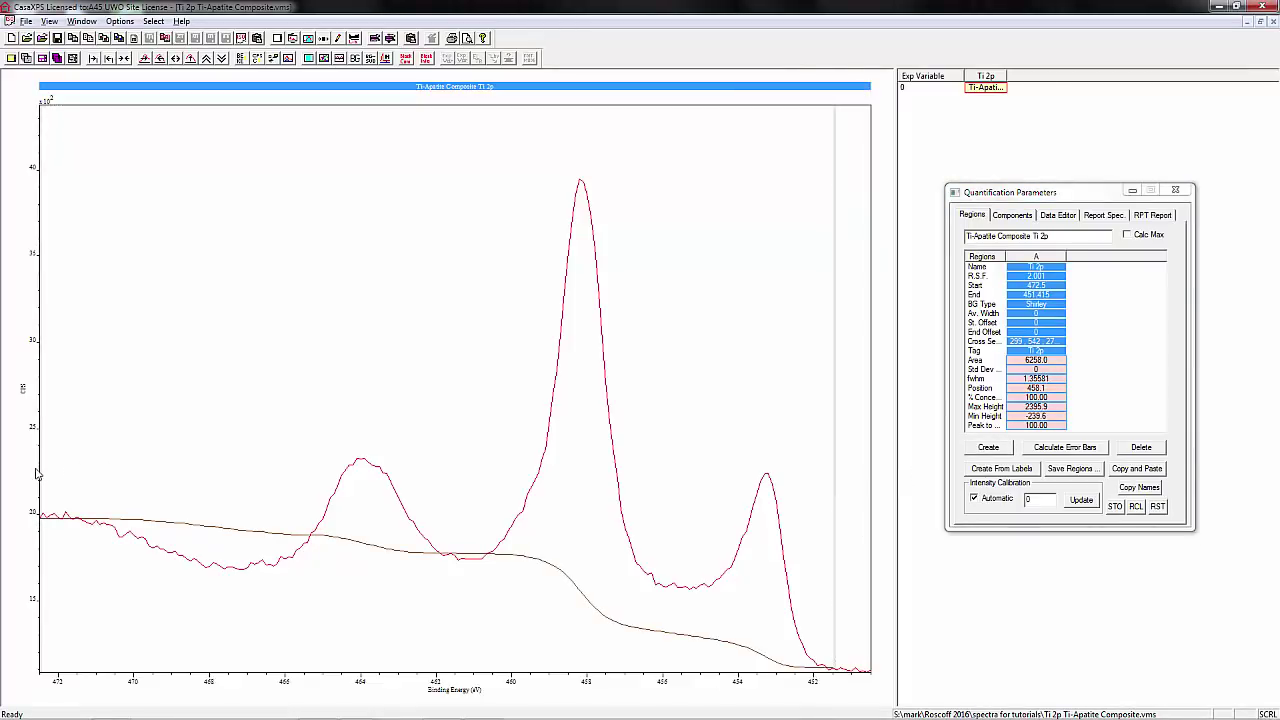
left_click_drag(47, 474, 247, 513)
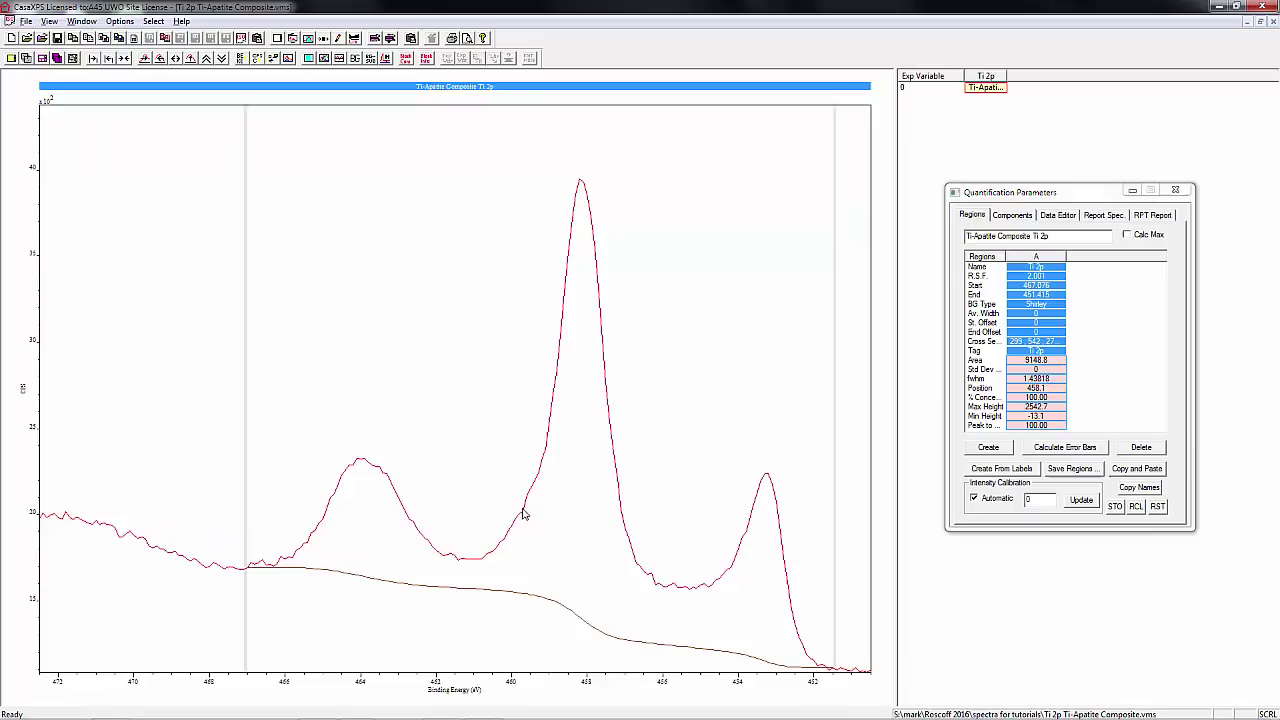
left_click(1012, 216)
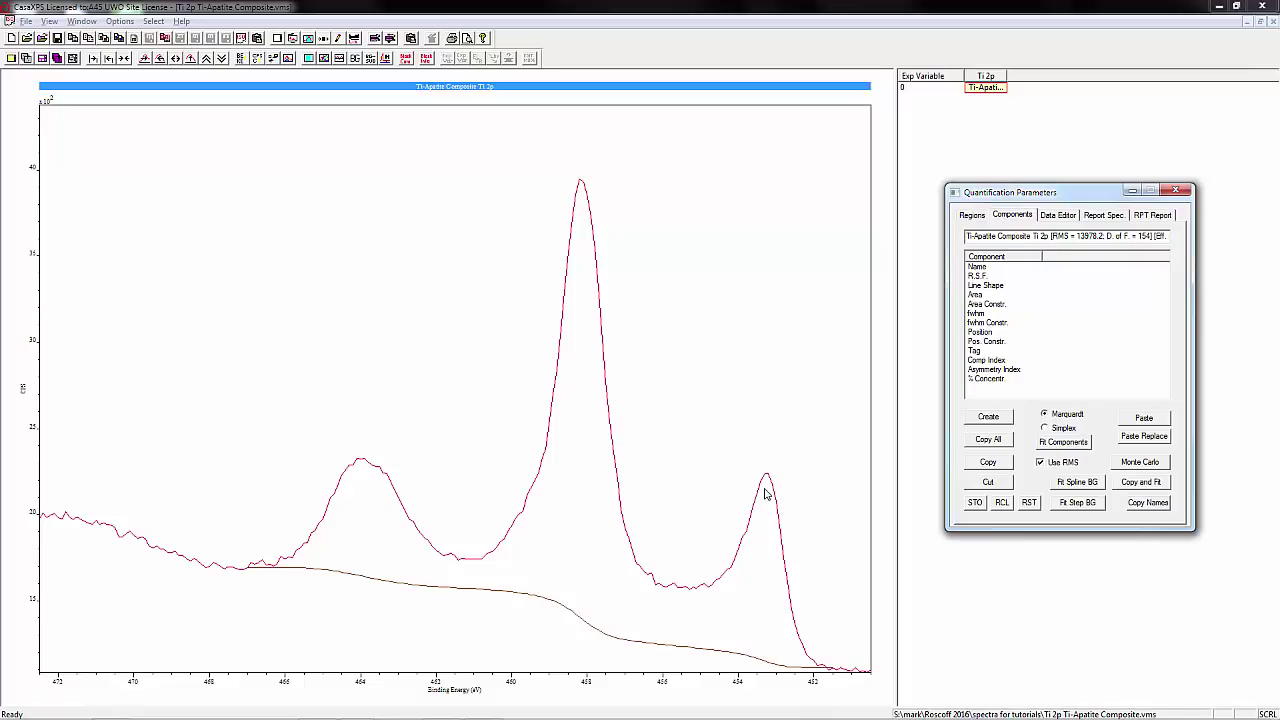
Step: Add two components and place them on the peaks near 458.4 eV and 453.3 eV
left_click(988, 416)
left_click(988, 416)
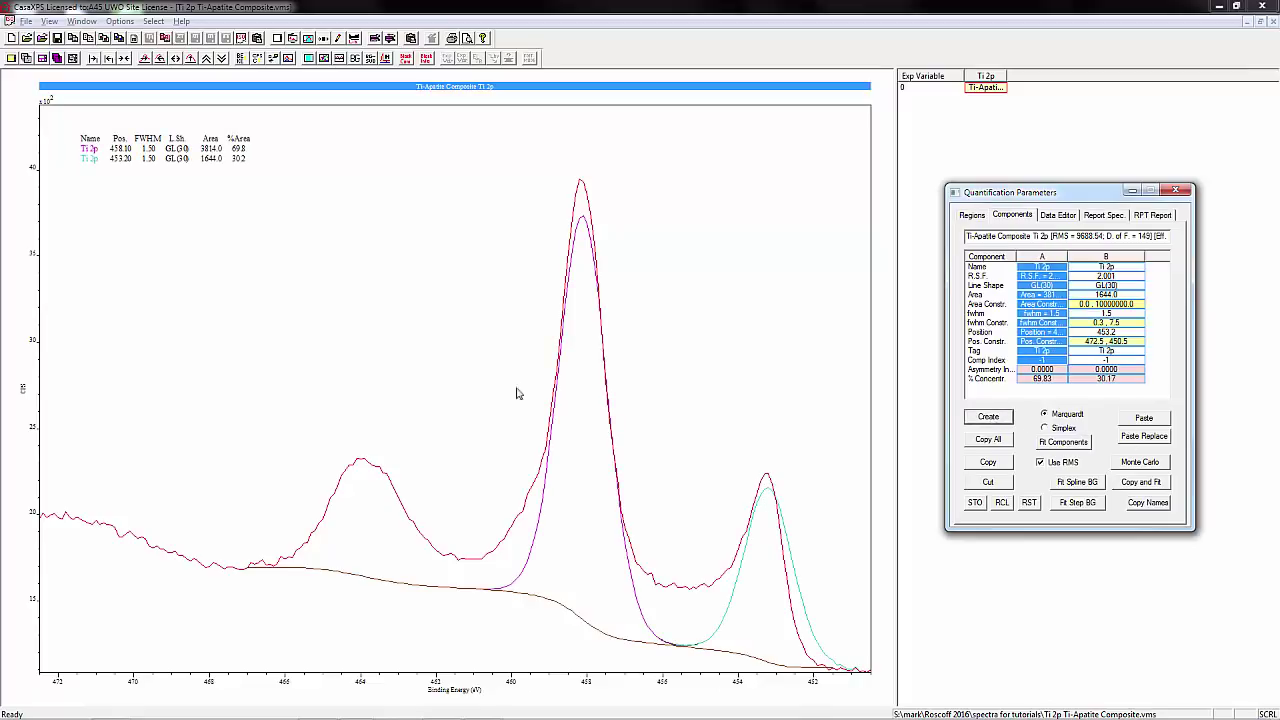
left_click_drag(771, 491, 568, 522)
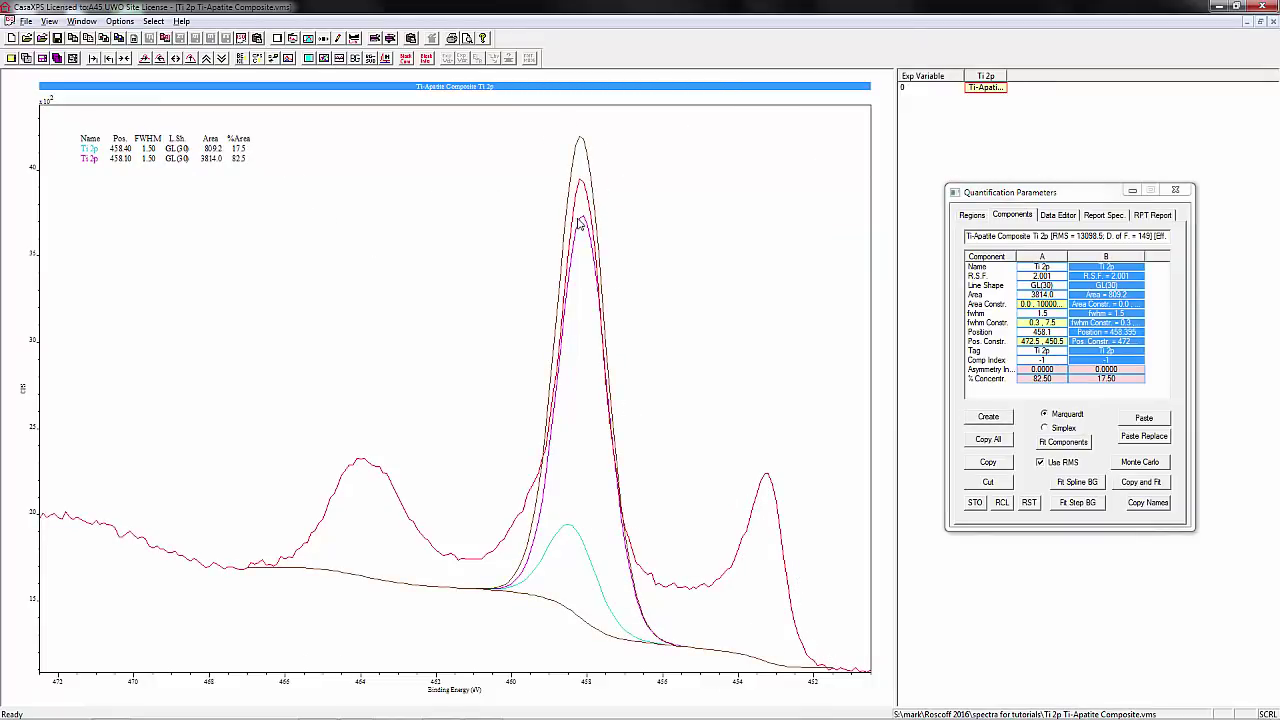
left_click_drag(578, 218, 765, 490)
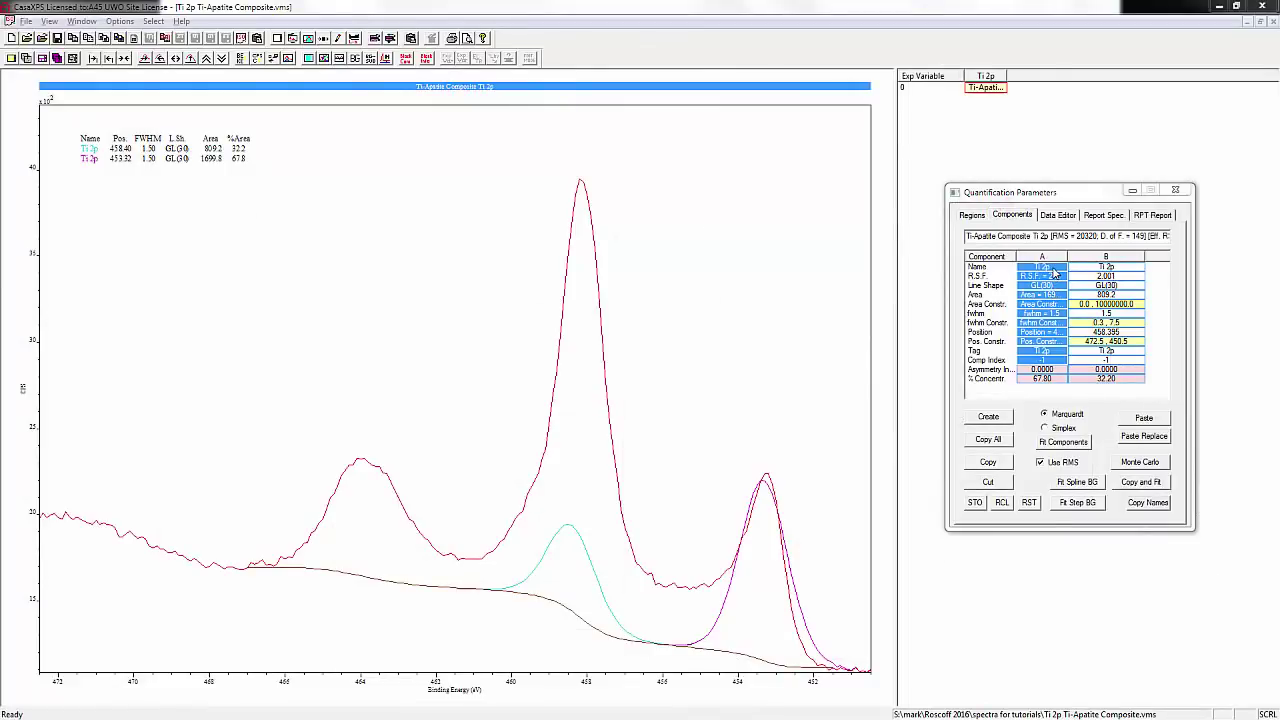
Step: Name the components 'Ti 2p3/2 - Ti(0)' and 'Ti 2p1/2 - Ti(0)'
left_click(1054, 267)
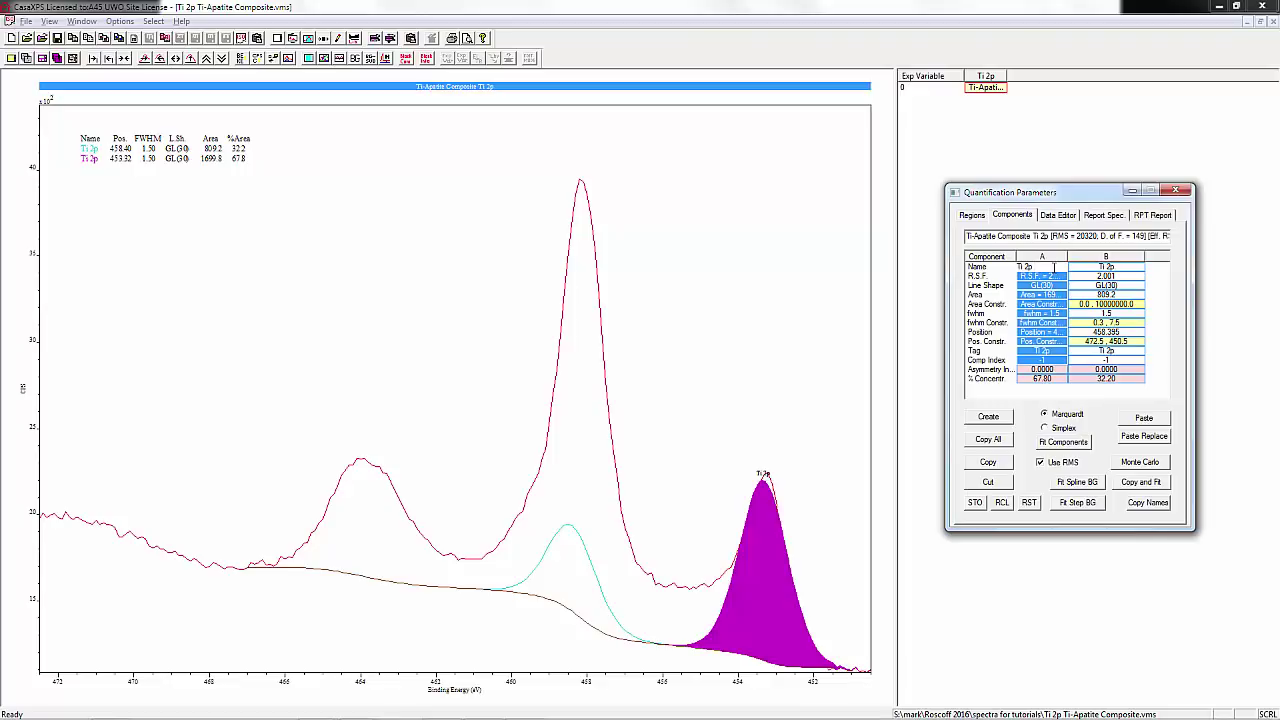
type("3/2 - Ti(0)")
key("Return")
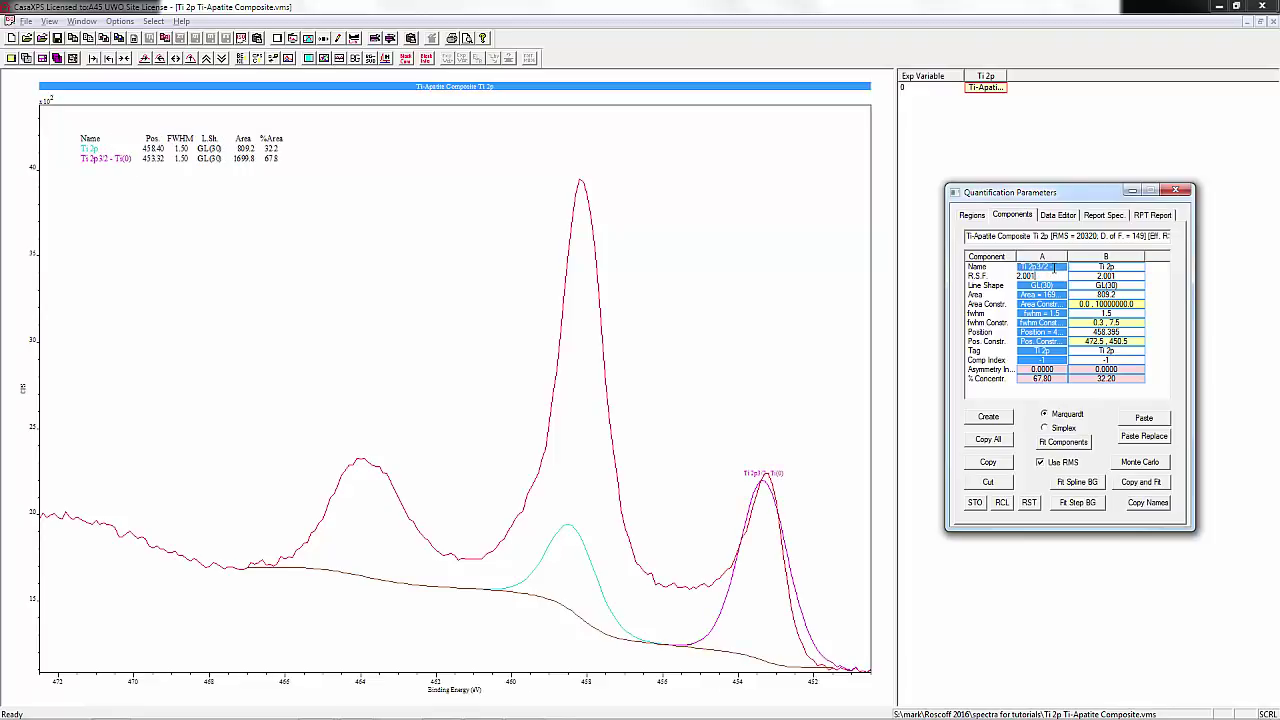
left_click(1122, 266)
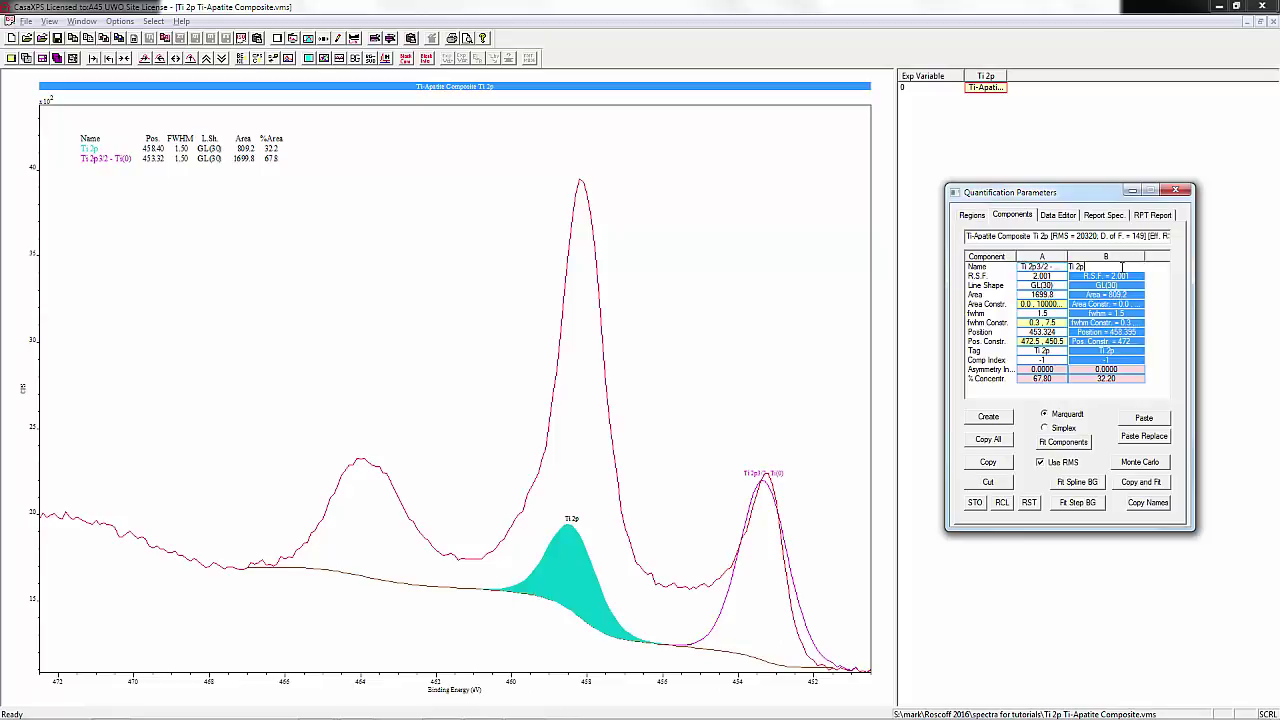
type("1/2 - Ti(0")
key("Return")
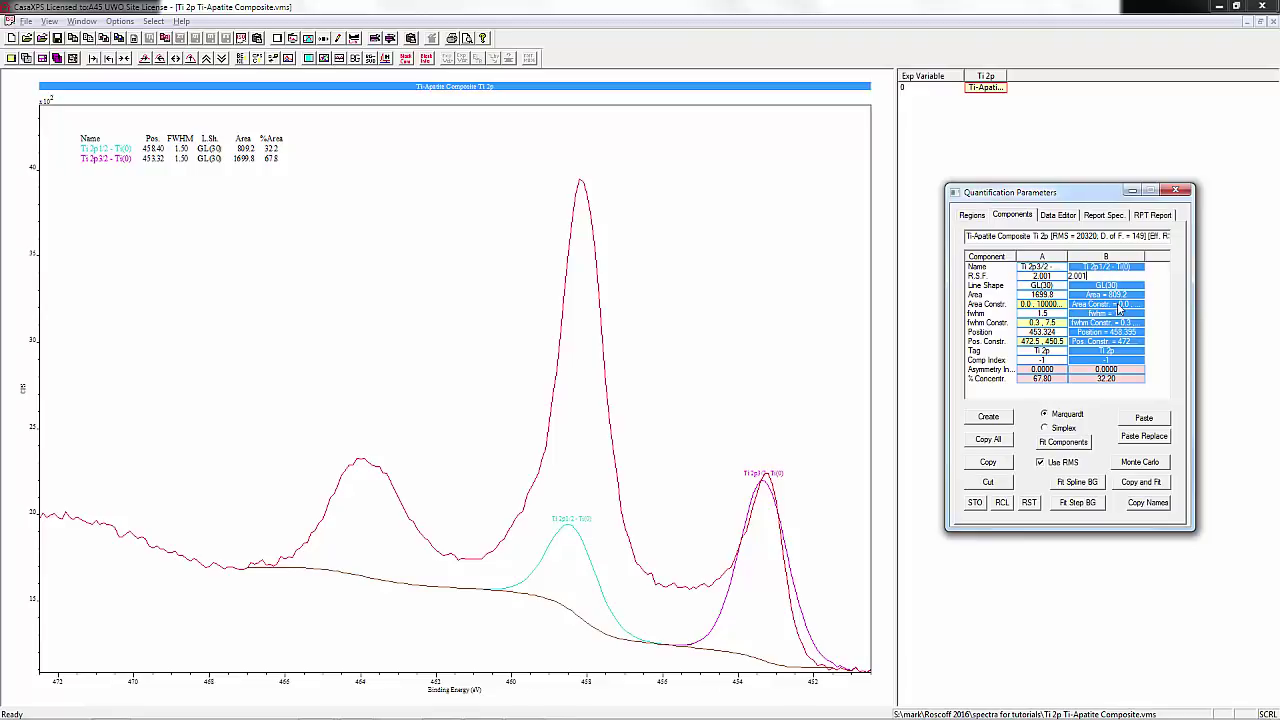
Step: Constrain the 2p1/2 area to A*0.5, half the 2p3/2 area
key("Right")
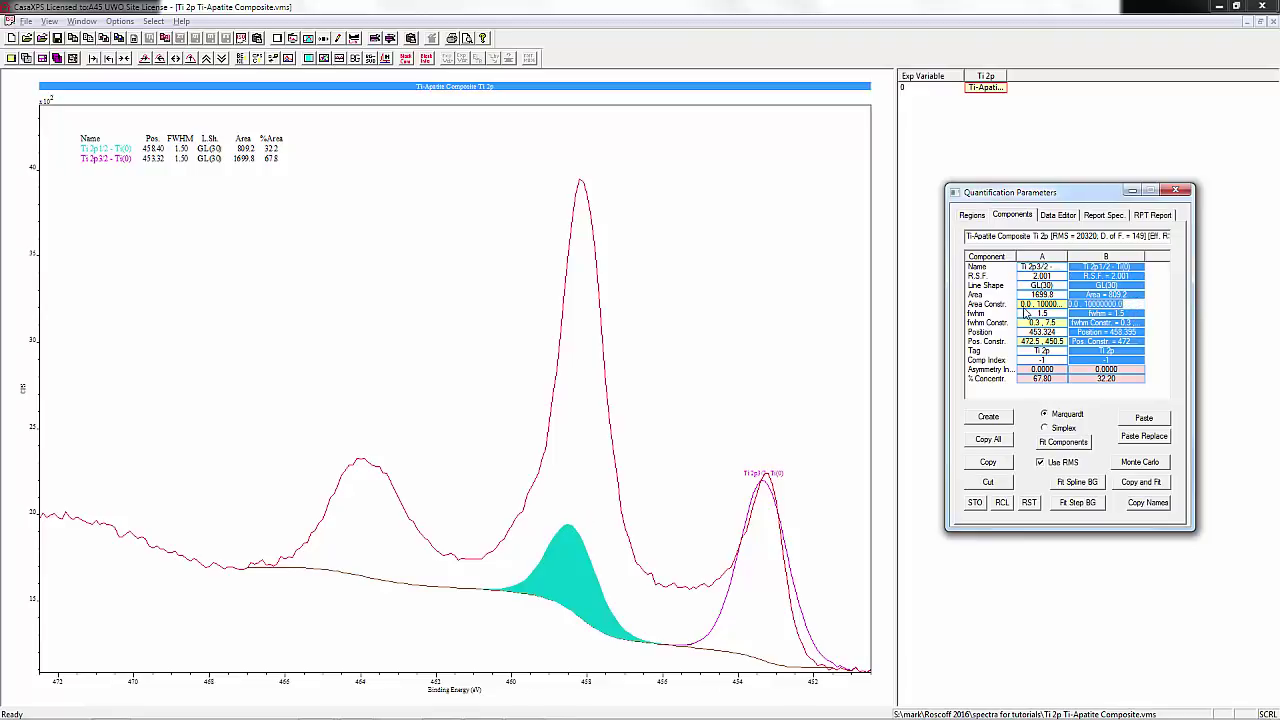
key("Delete")
type("a*0.")
key("Return")
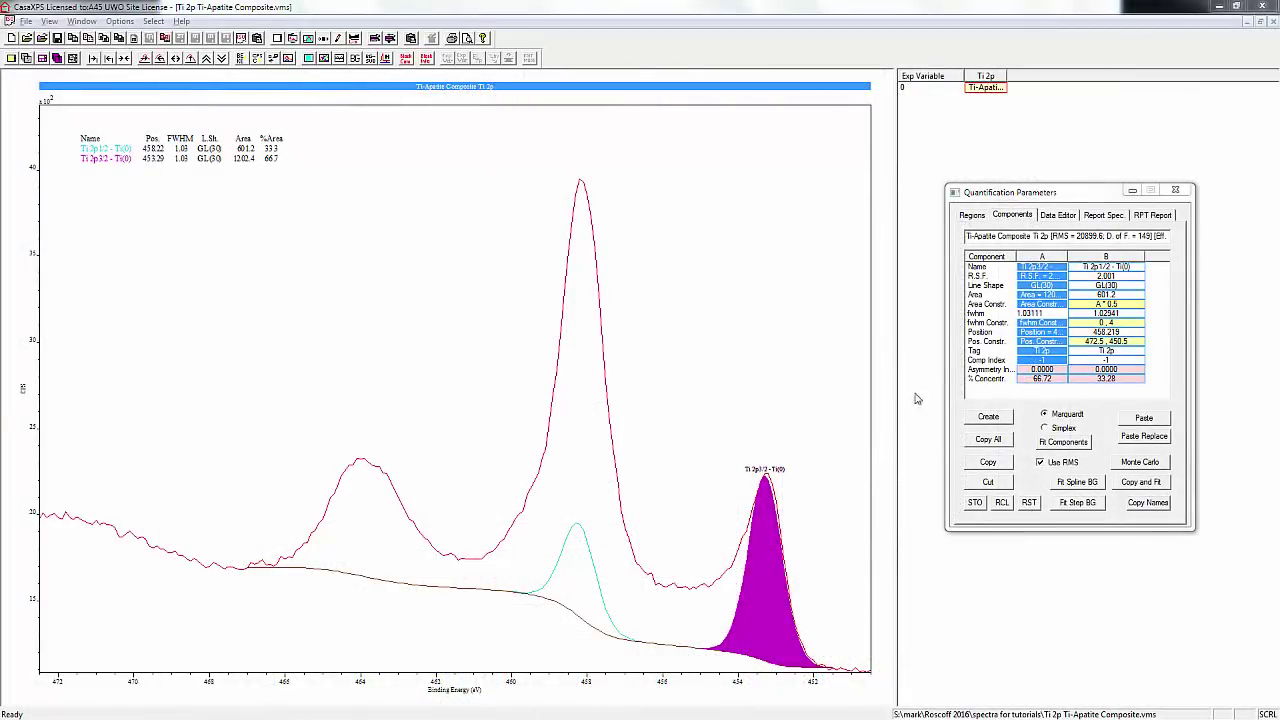
Step: Replace GL(30) with the LA(1.1,5,7) line shape on both Ti(0) components A and B
left_click(1042, 286)
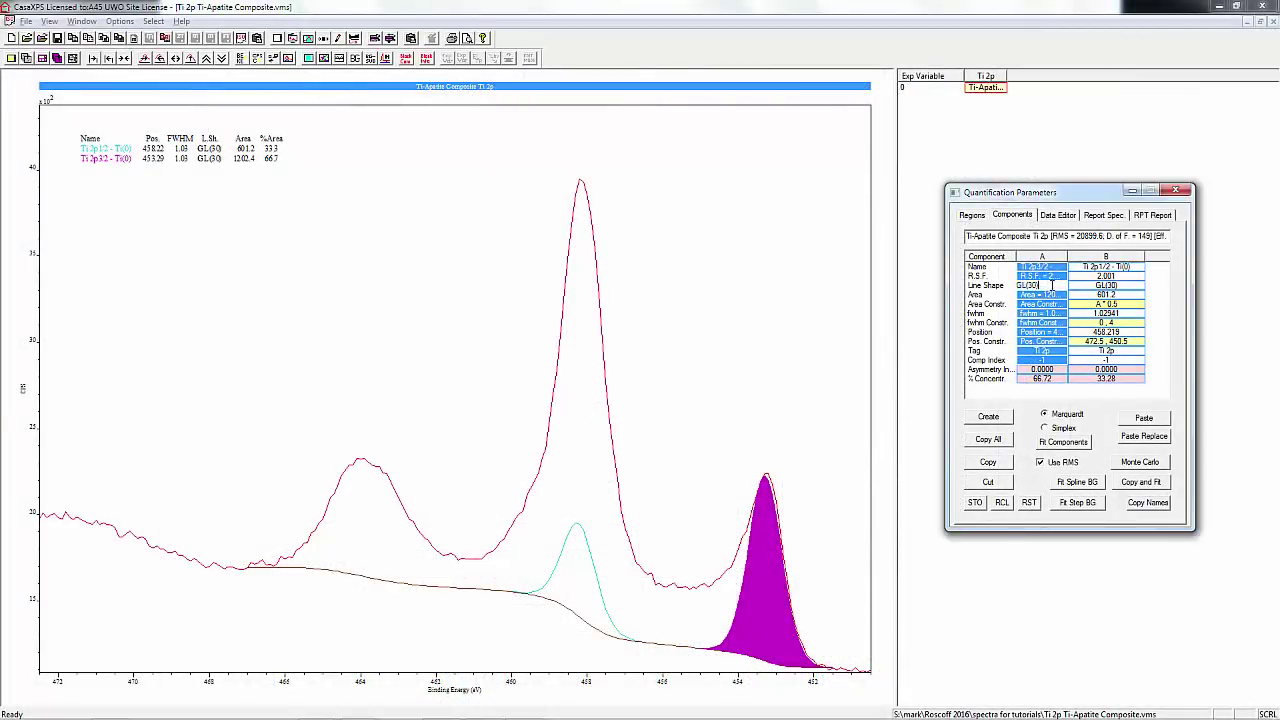
type("LA(1.1,5,7")
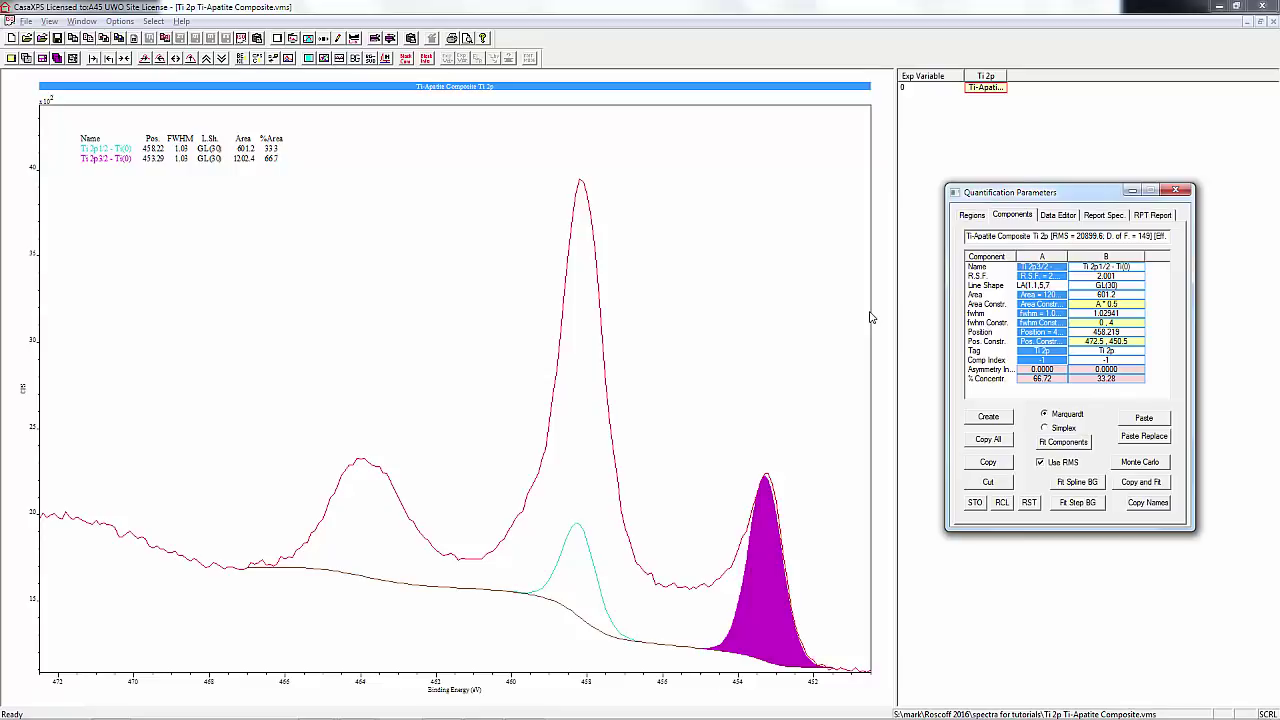
type(")")
key("Return")
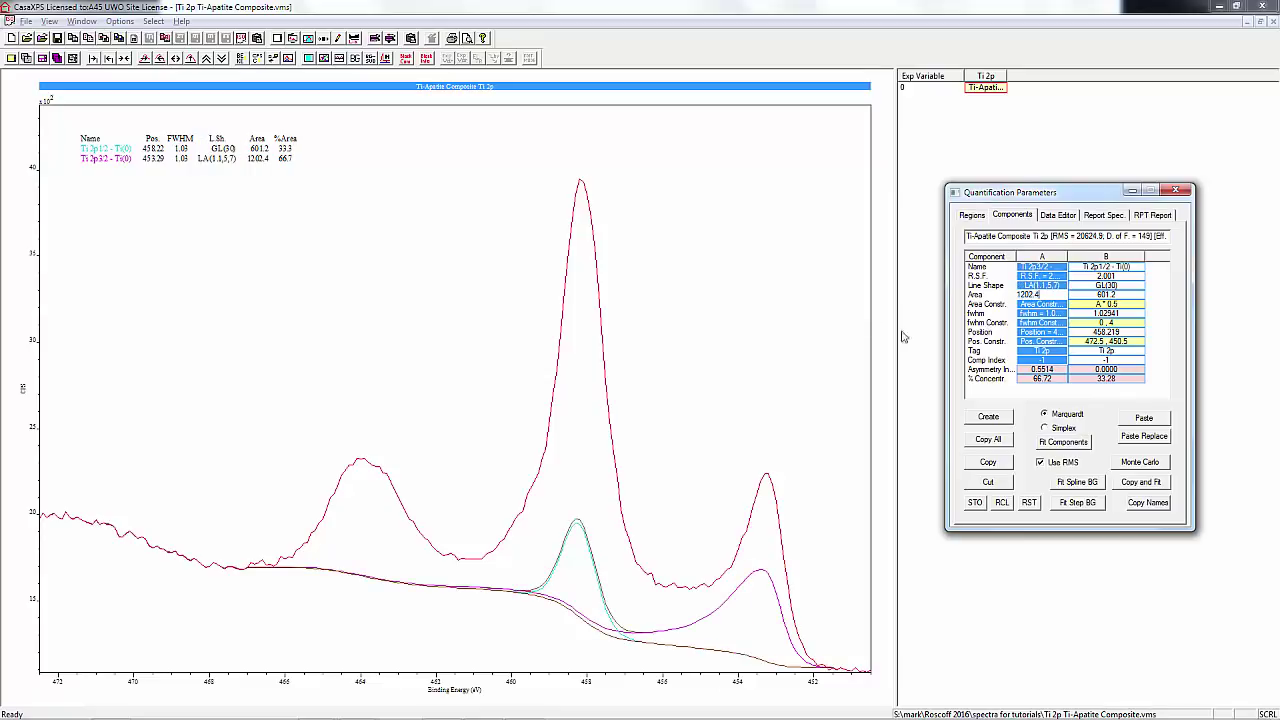
left_click(1106, 286)
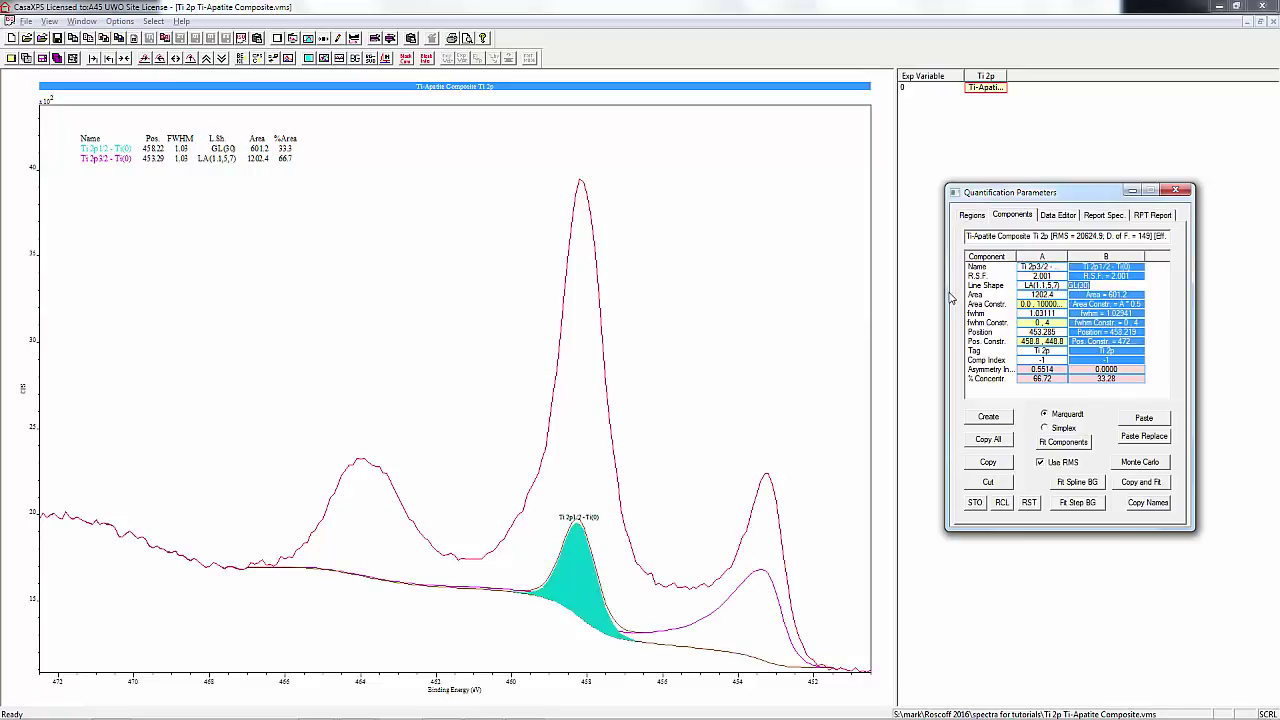
key("BackSpace")
type("LA(1.")
key("Return")
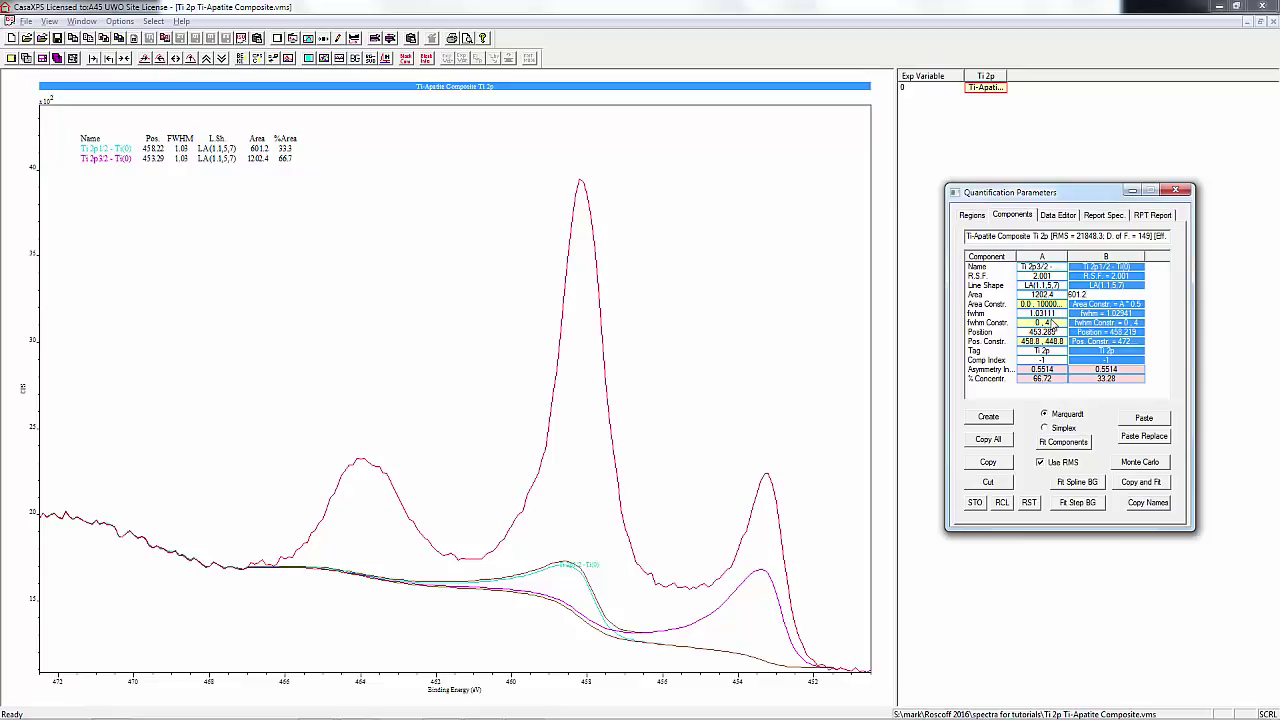
Step: Enter fwhm constraint ranges for the Ti(0) 2p3/2 and 2p1/2 peaks
left_click(1052, 322)
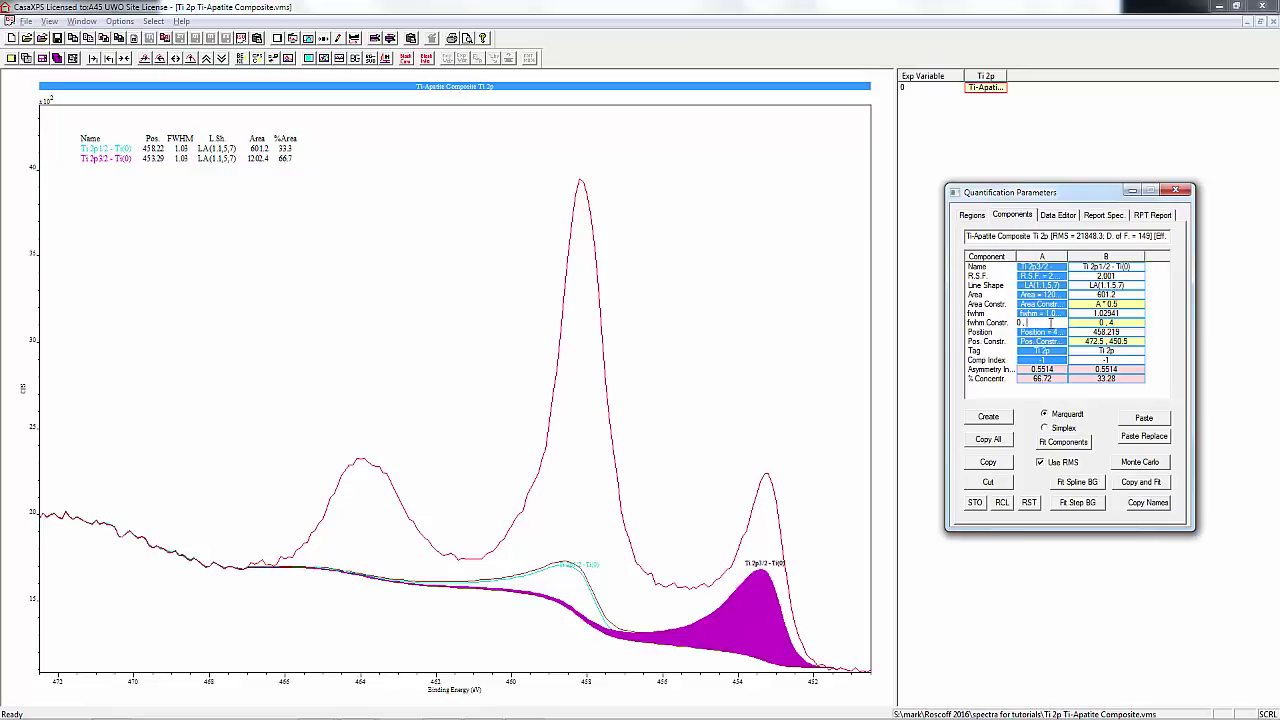
key("Return")
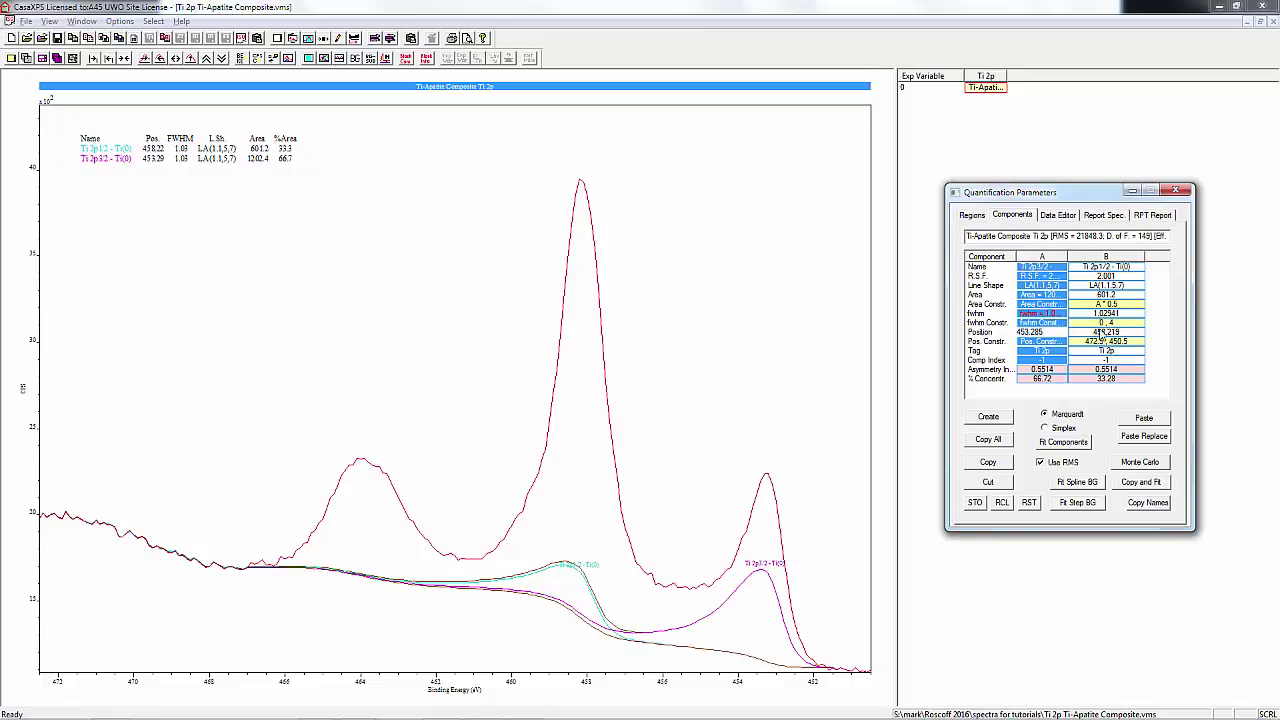
left_click(1103, 325)
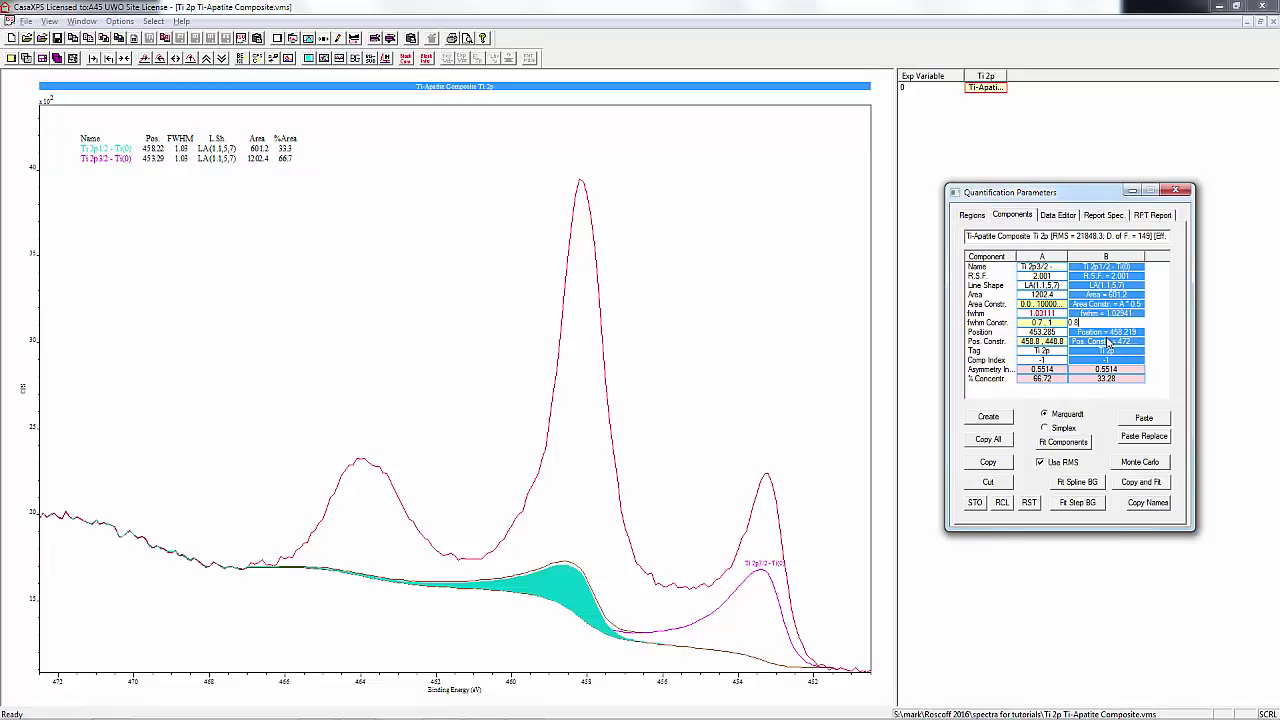
key("BackSpace")
key("BackSpace")
key("Return")
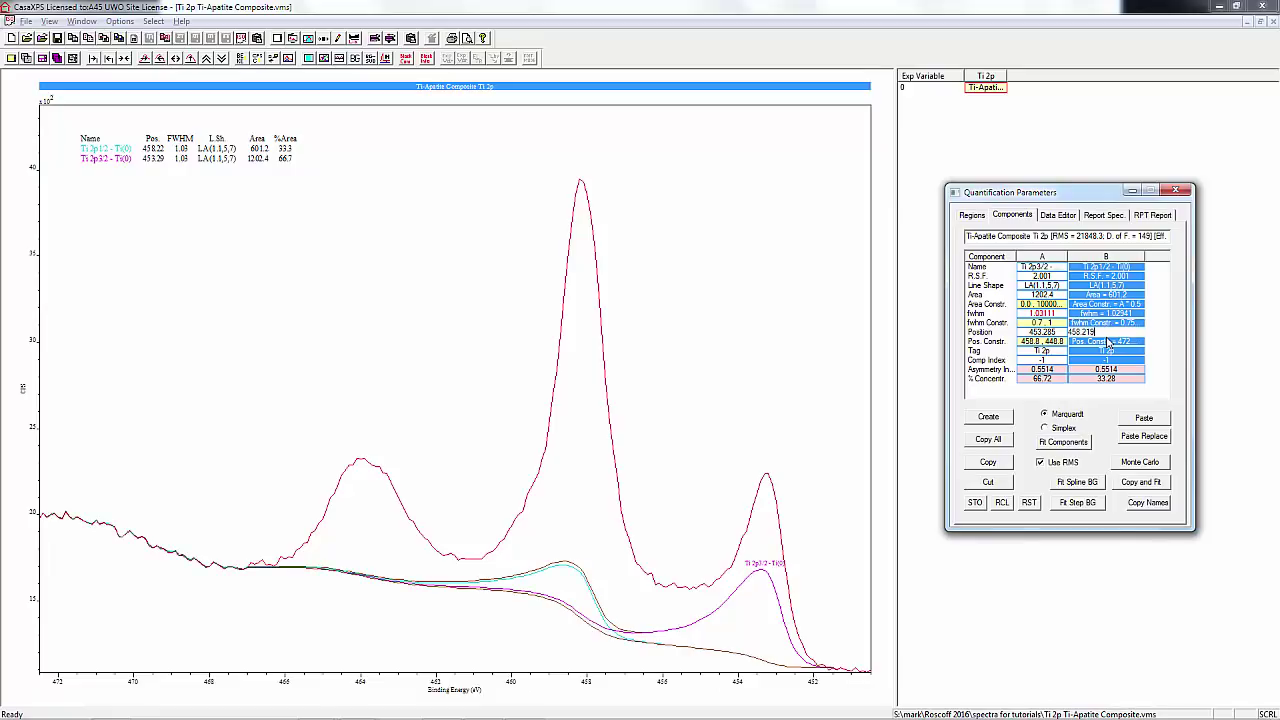
Step: Fix the Ti(0) 2p1/2 position at A+6.05, 6.05 eV above the 2p3/2 peak
left_click(1110, 342)
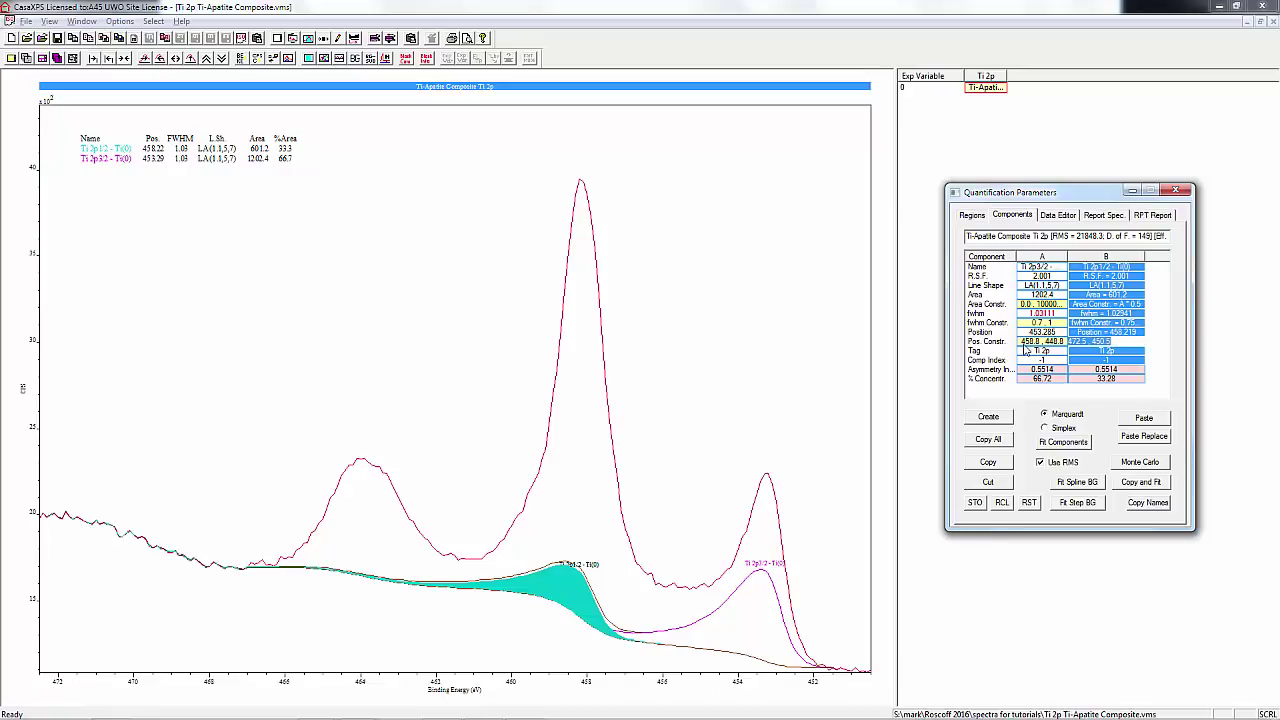
type("A+6.05")
key("Return")
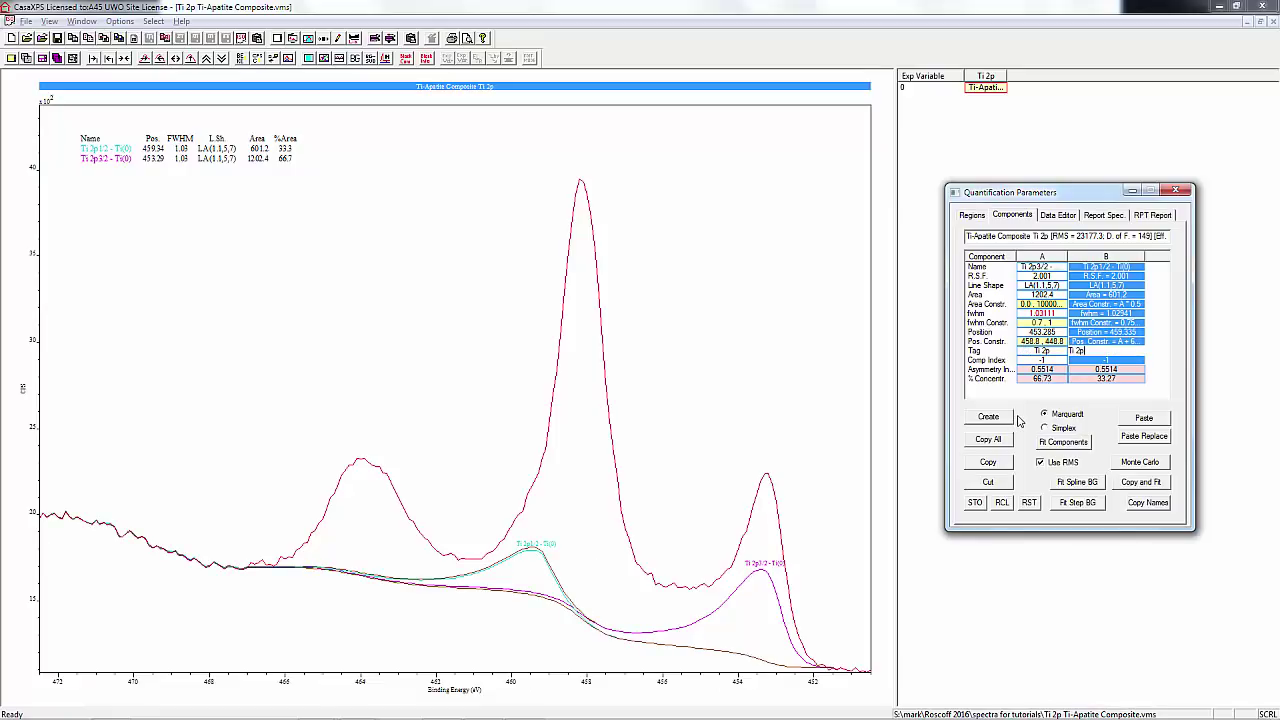
Step: Nudge the Ti(0) 2p1/2 peak and add components C and D for the Ti(IV) doublet
left_click(763, 548)
left_click_drag(763, 548, 753, 650)
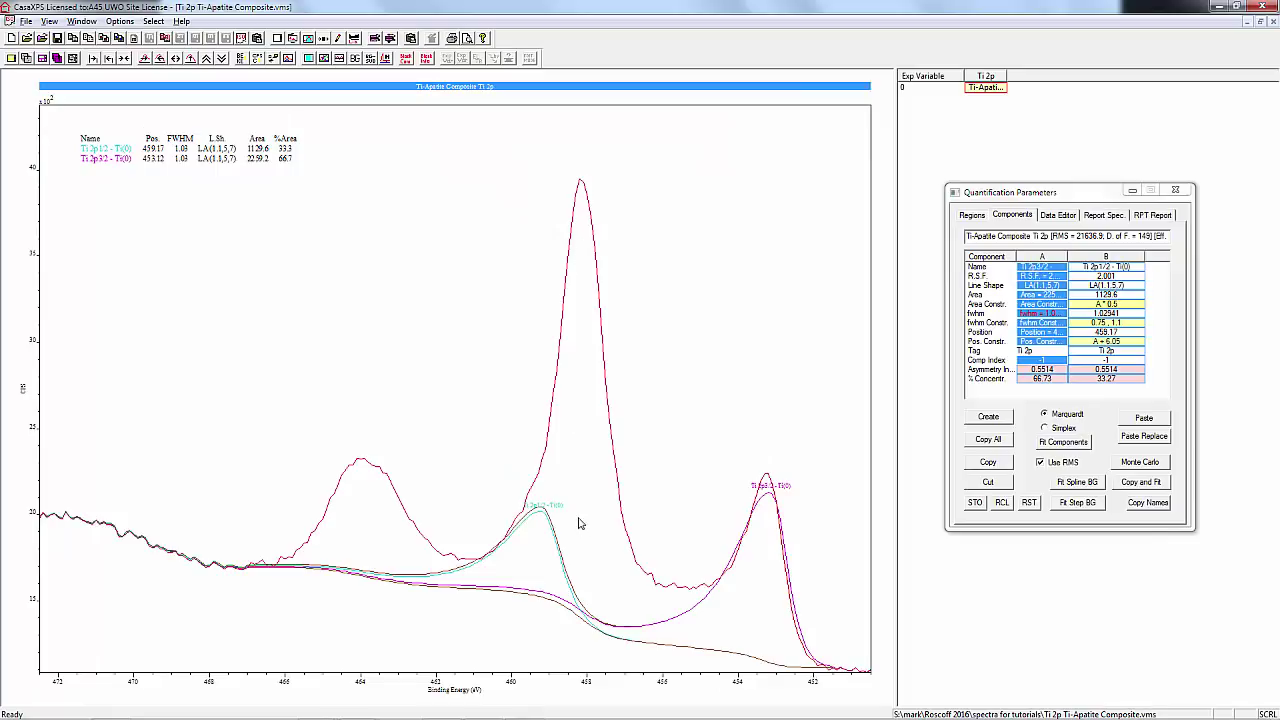
left_click(988, 418)
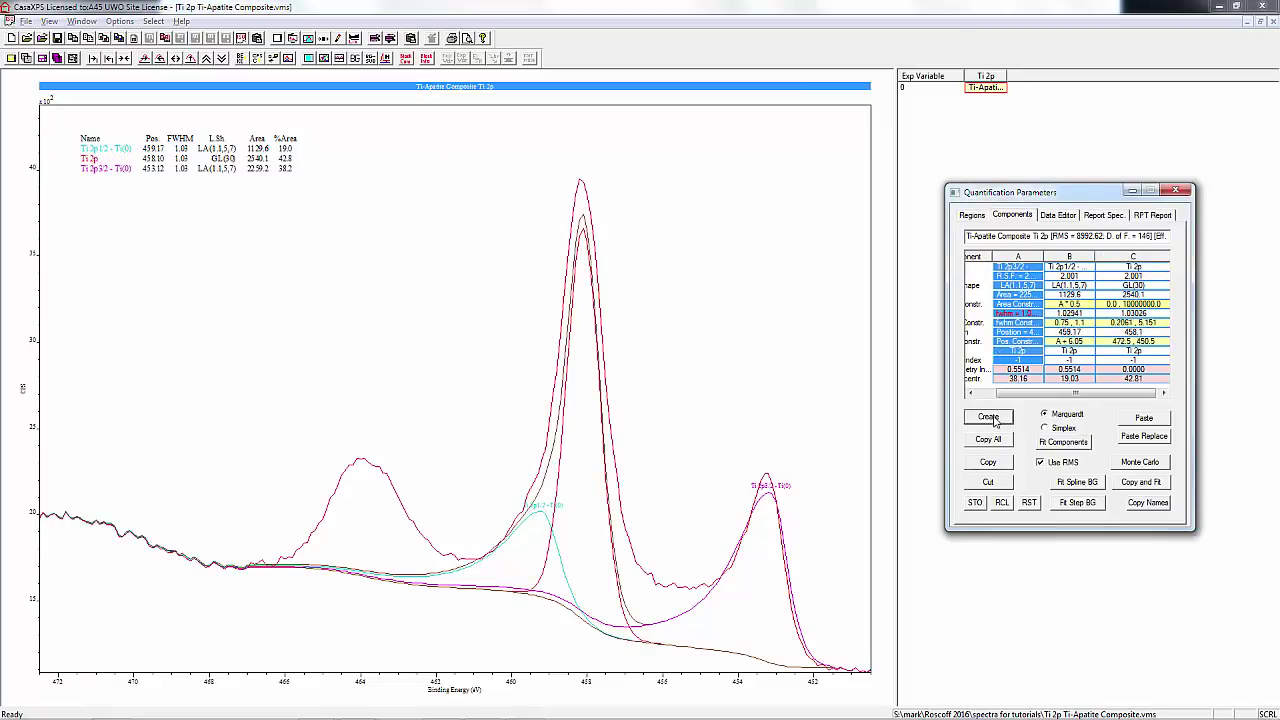
left_click(990, 418)
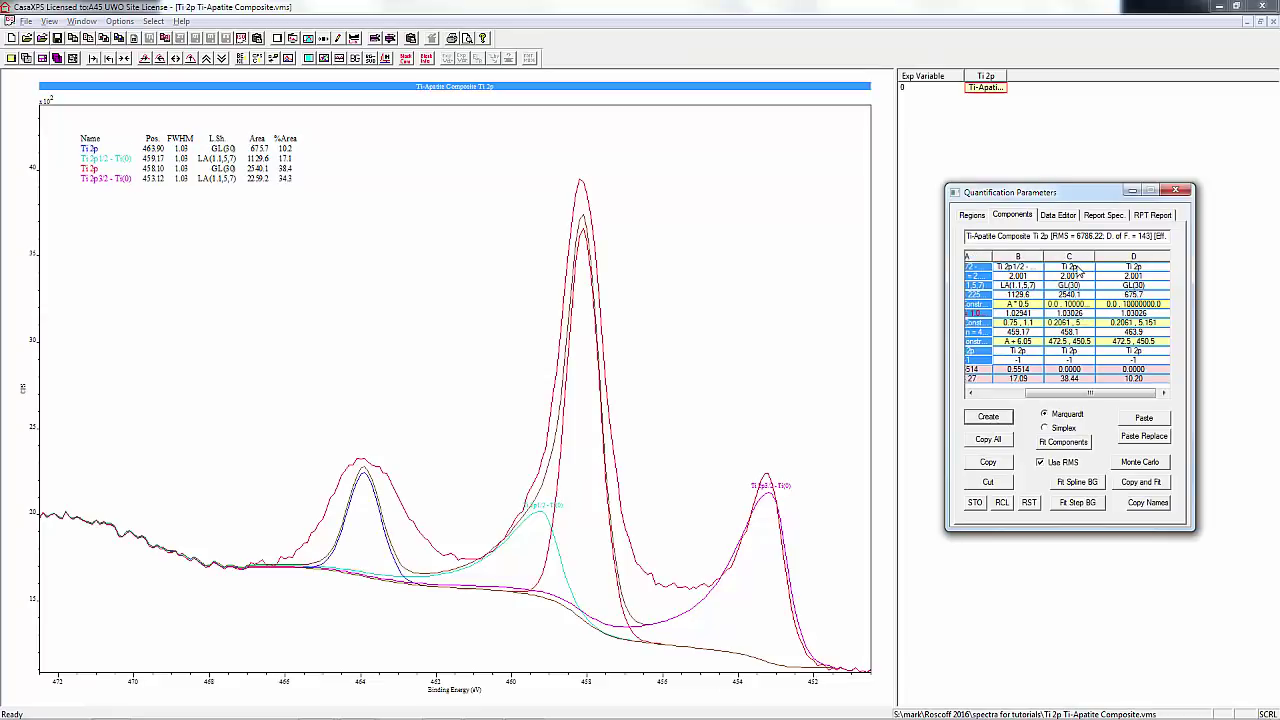
left_click(1078, 267)
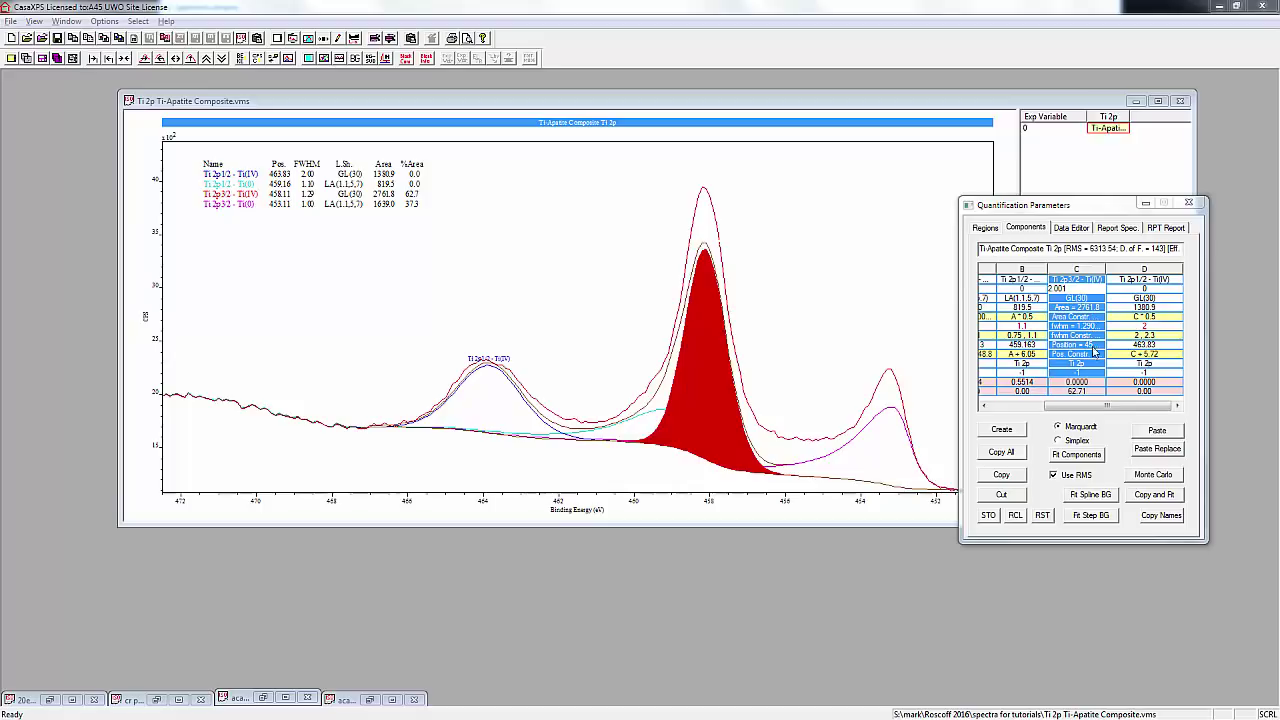
Step: Constrain the Ti(IV) 2p3/2 component's fwhm to the range 1 to 1.5 eV
left_click(1085, 337)
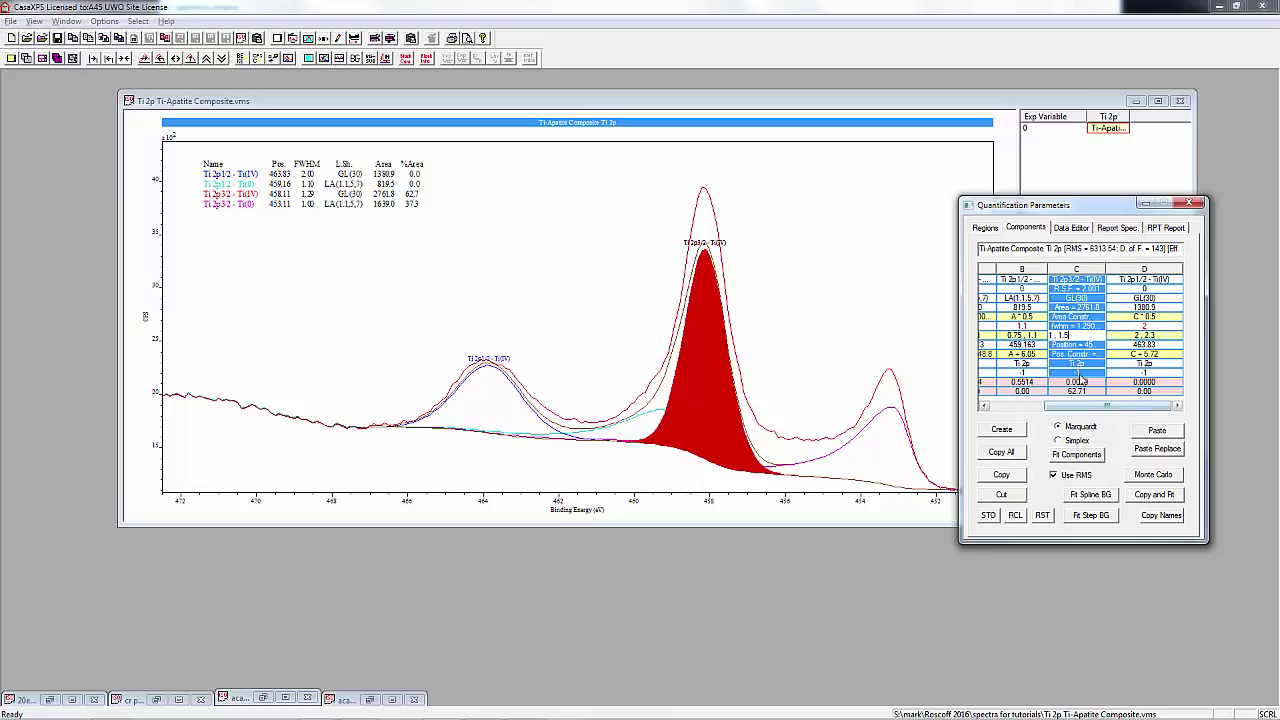
left_click_drag(1079, 407, 1013, 407)
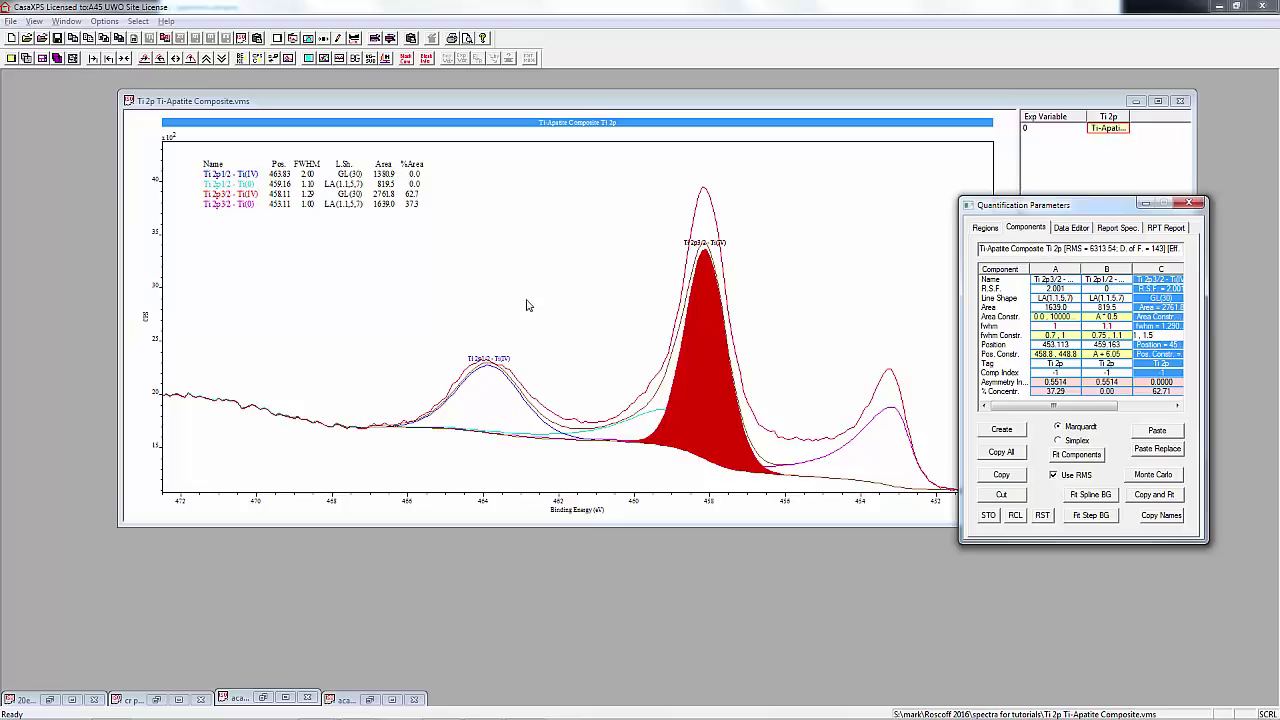
Step: Fit the current Ti(0) and Ti(IV) component model to the spectrum
left_click(1076, 454)
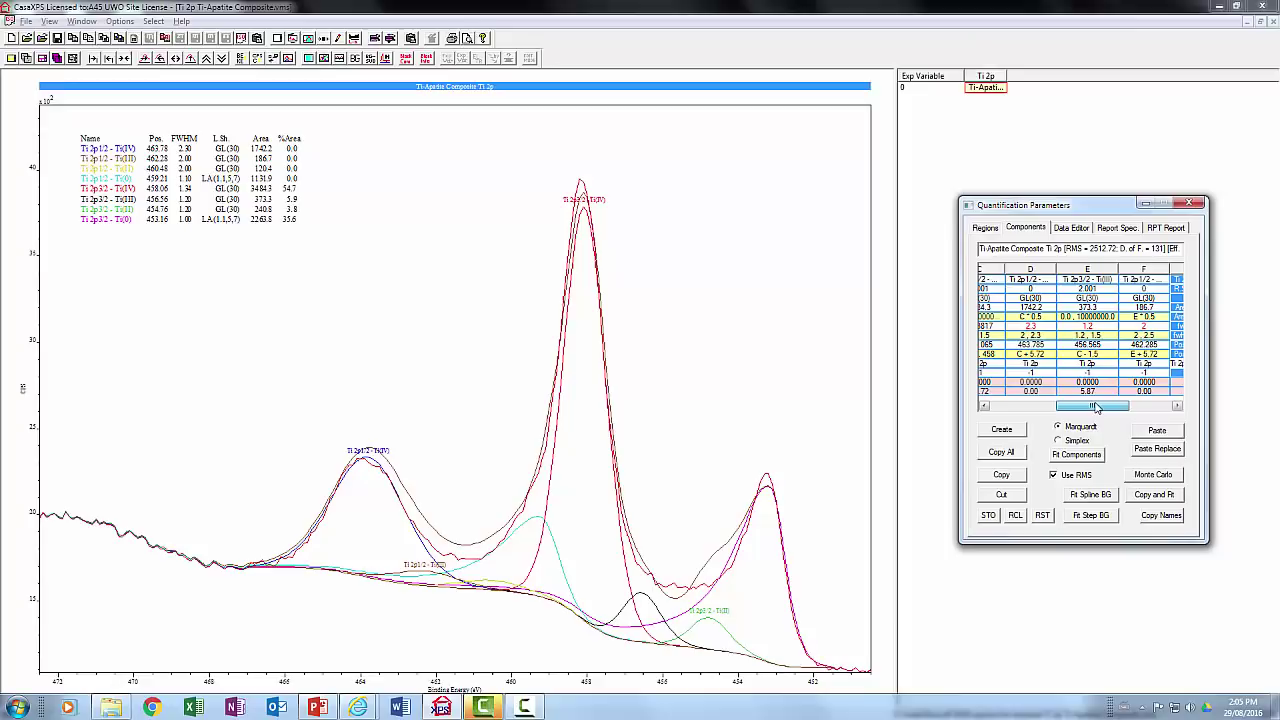
Step: Run Fit Components three times on the eight-component model until the RMS stops changing
left_click_drag(1106, 406, 1105, 407)
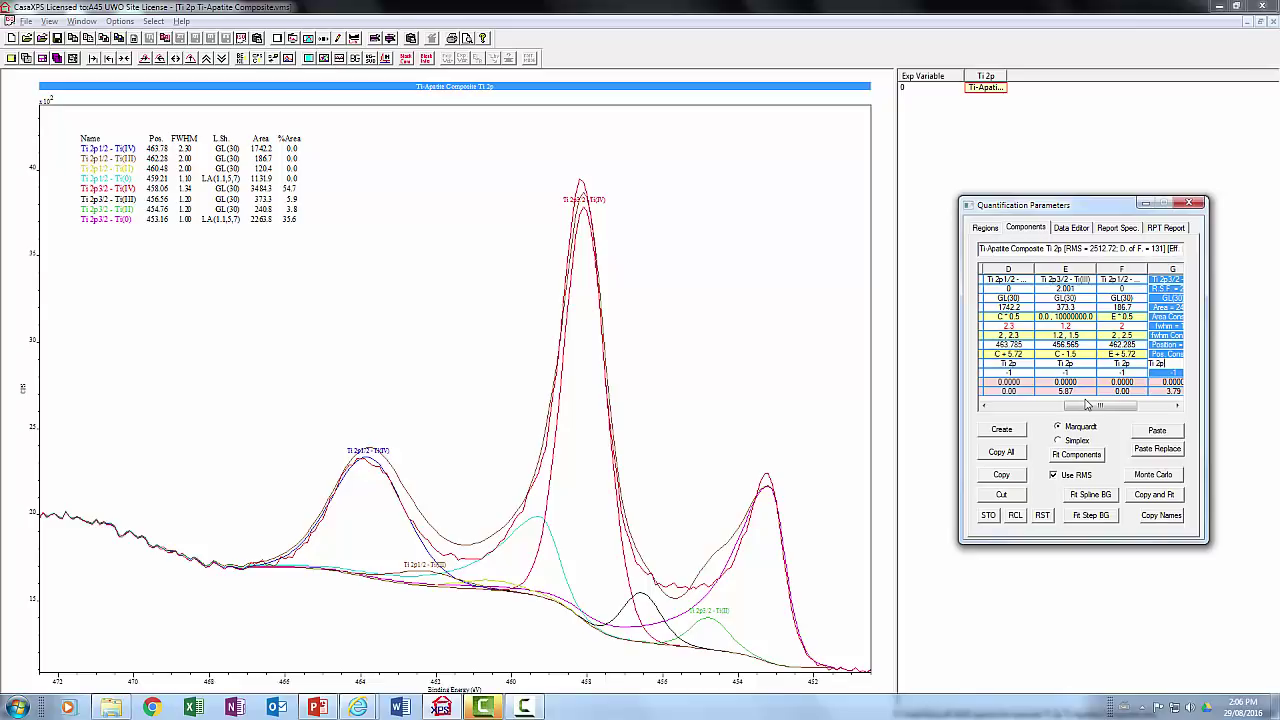
left_click(1076, 455)
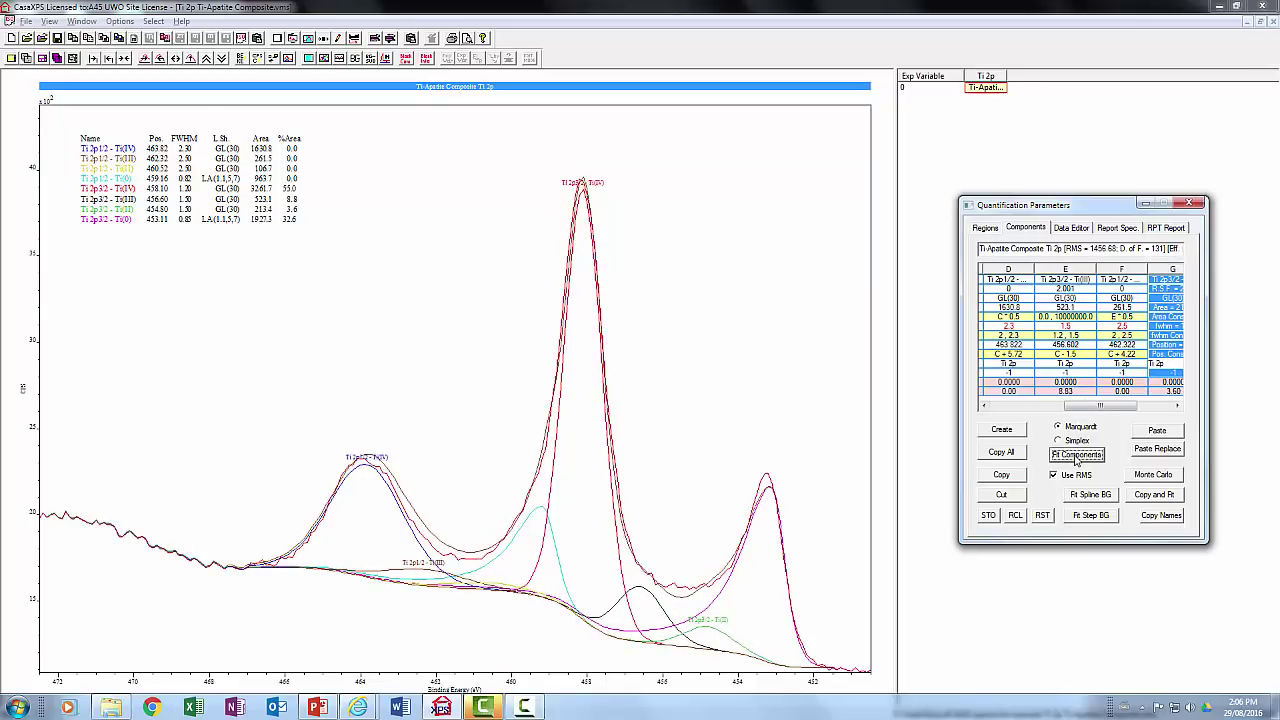
left_click(1076, 456)
left_click(1076, 456)
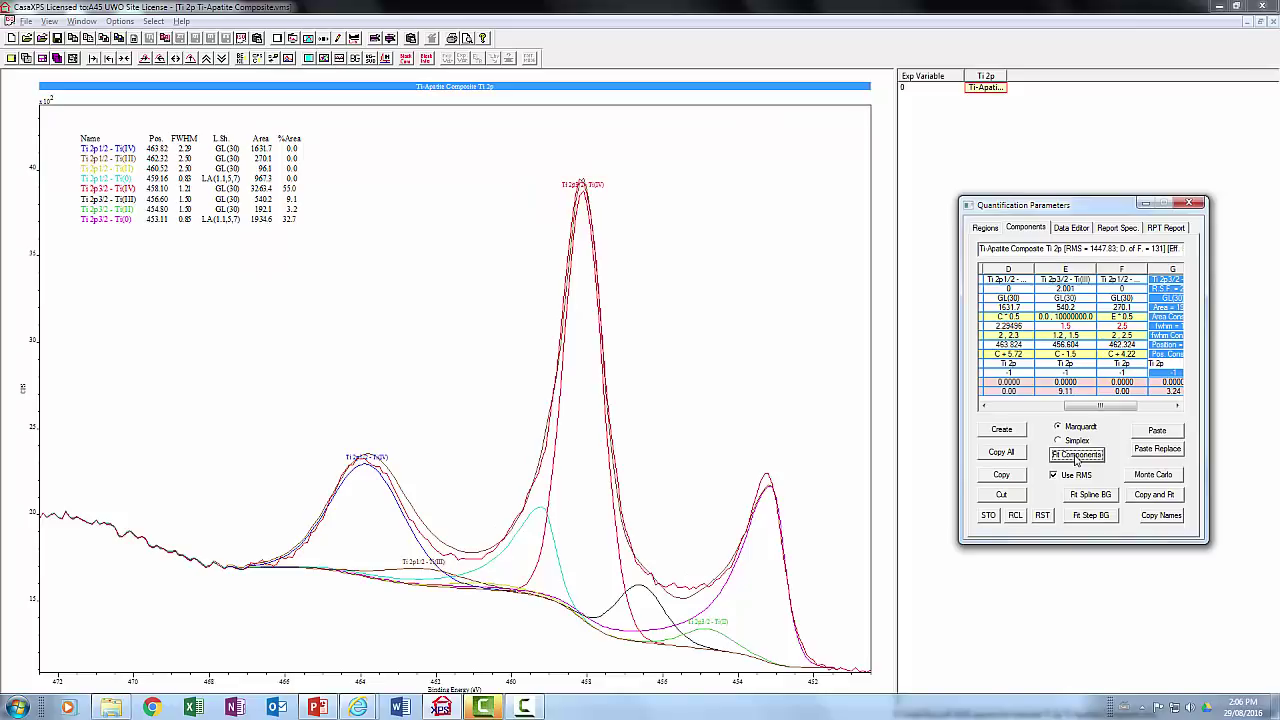